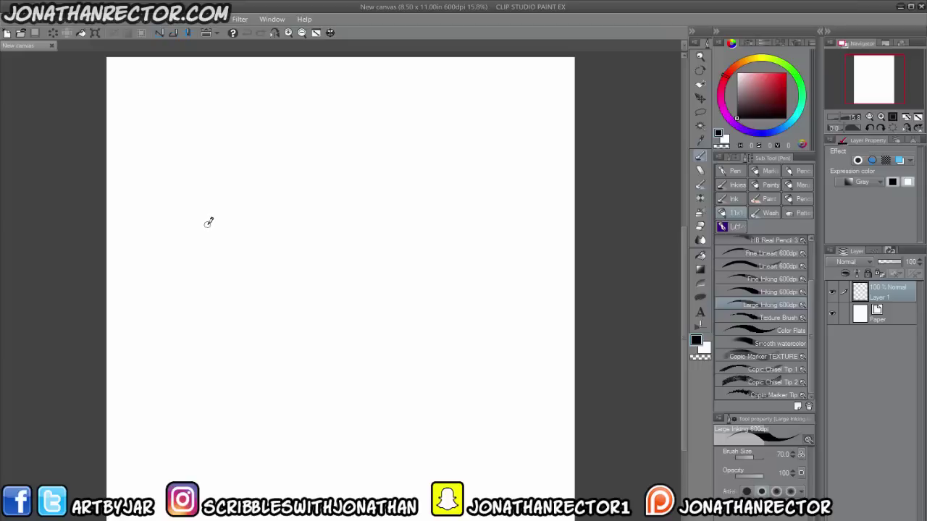
Step: Check the program's version details, then launch the CLIP STUDIO companion app from the File menu
left_click(303, 22)
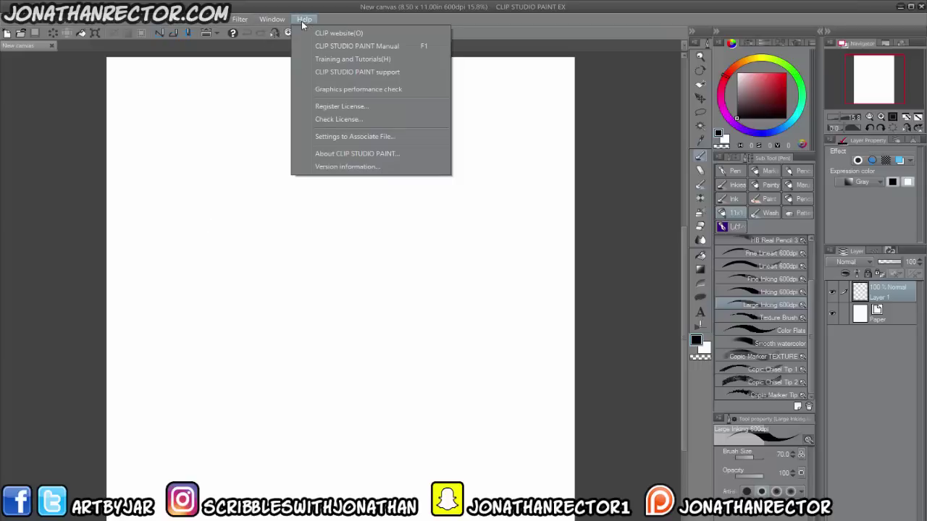
left_click(323, 167)
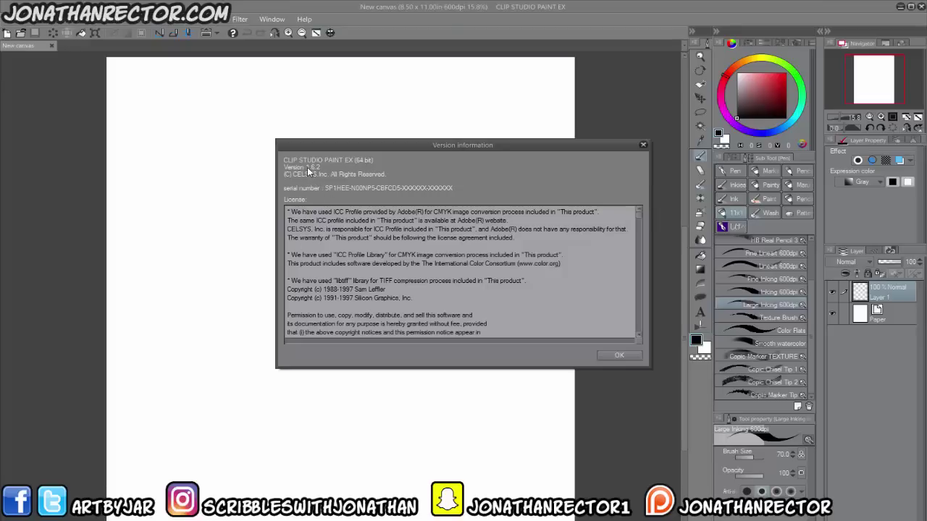
left_click(615, 357)
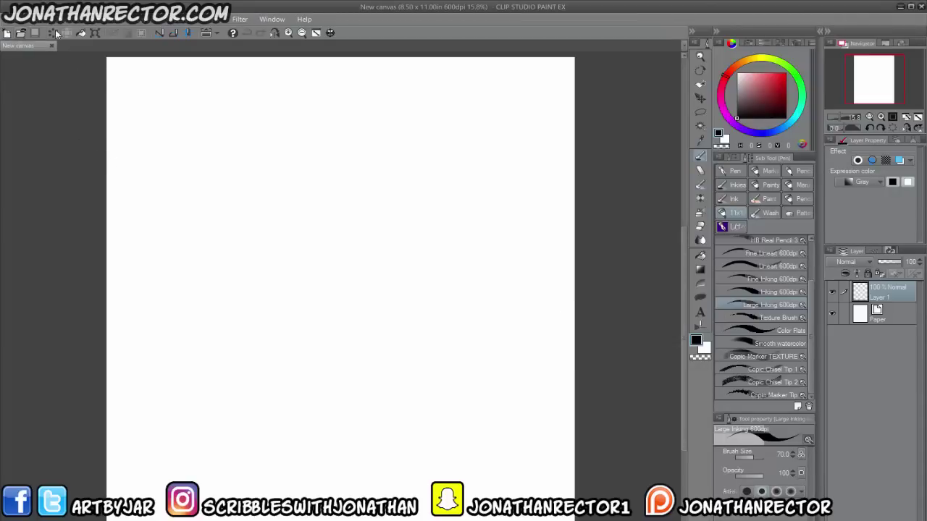
left_click(13, 21)
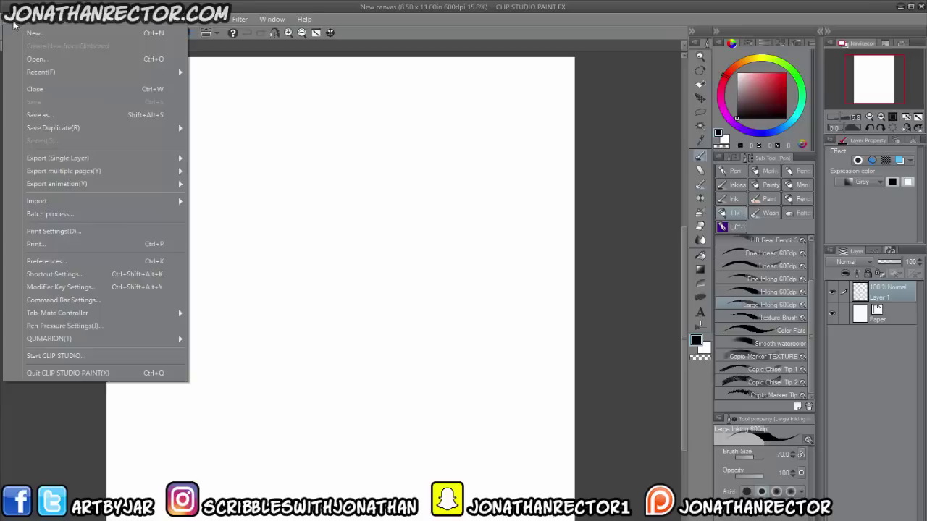
left_click(38, 357)
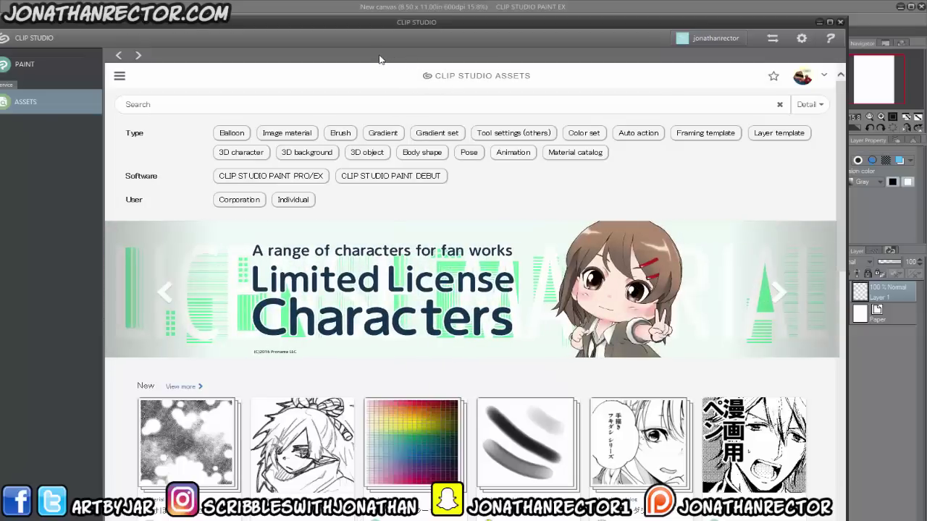
left_click_drag(415, 33, 392, 38)
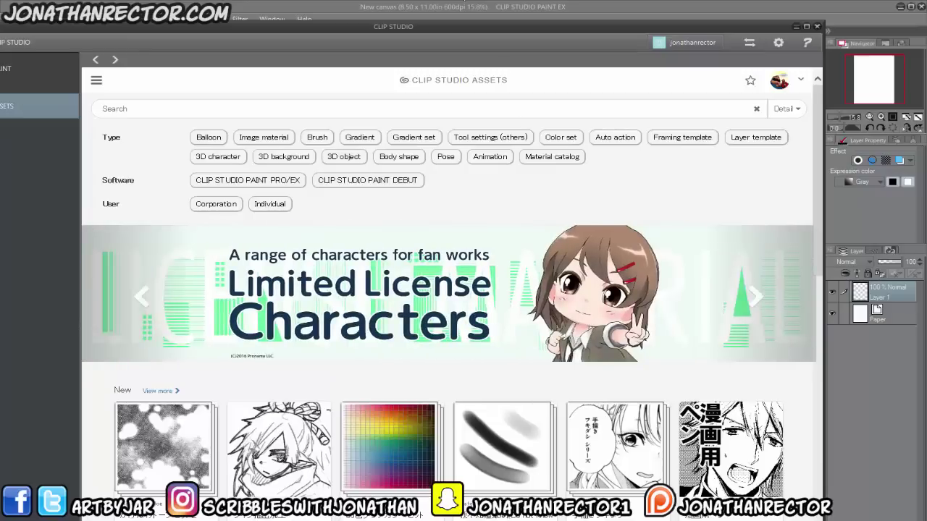
scroll(404, 351, "down", 3)
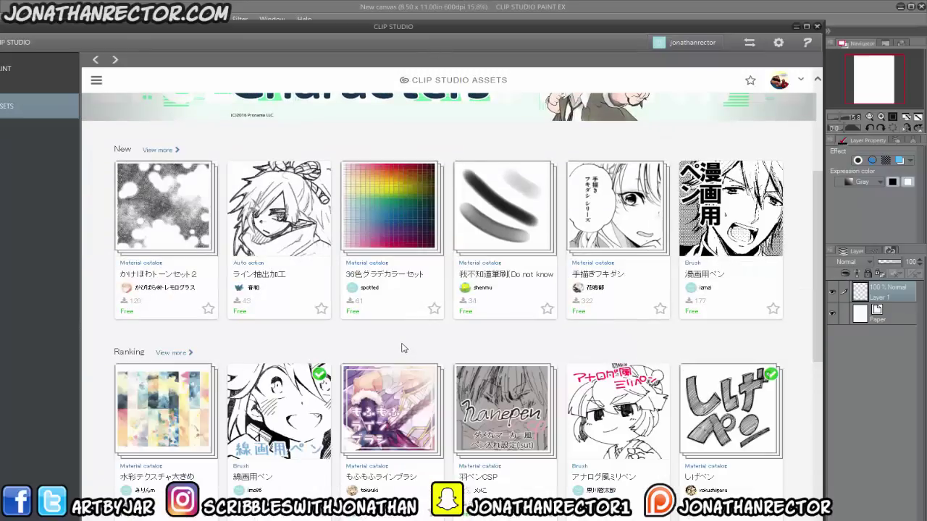
scroll(404, 348, "down", 1)
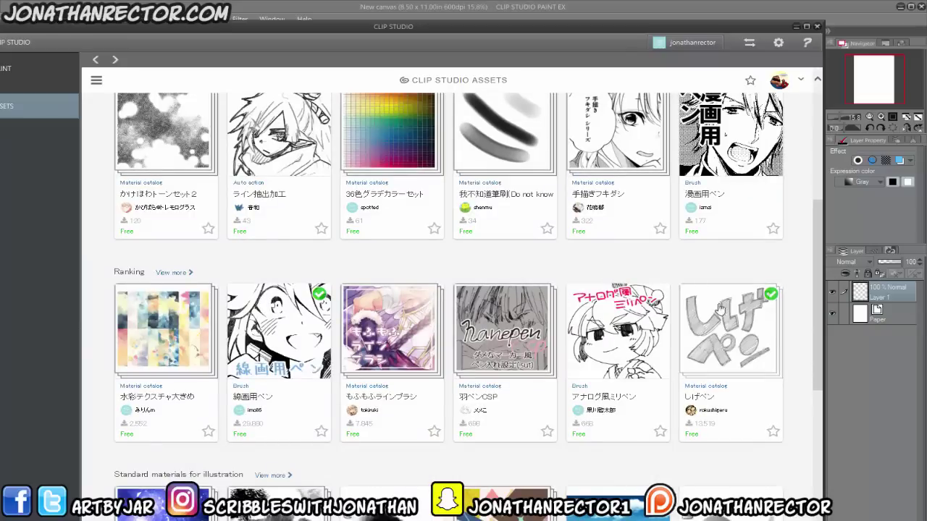
scroll(595, 247, "up", 2)
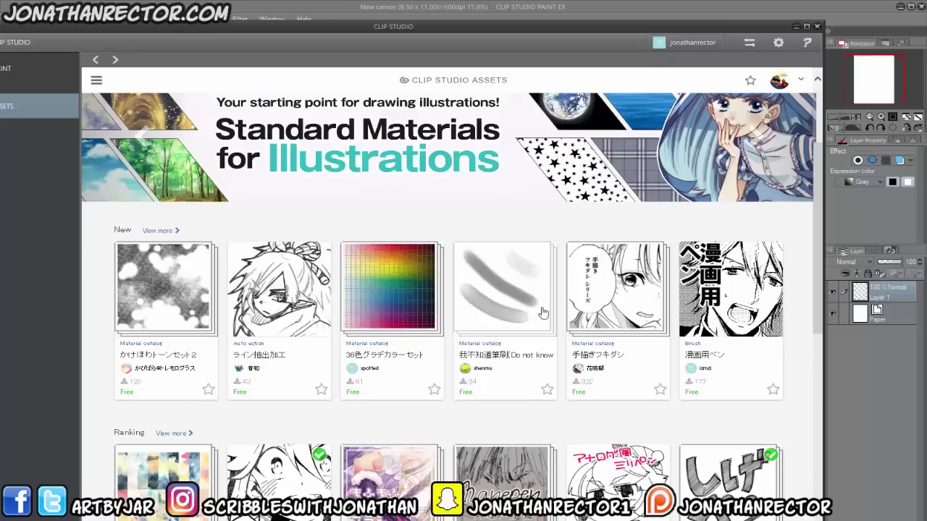
scroll(539, 310, "up", 2)
scroll(539, 311, "down", 4)
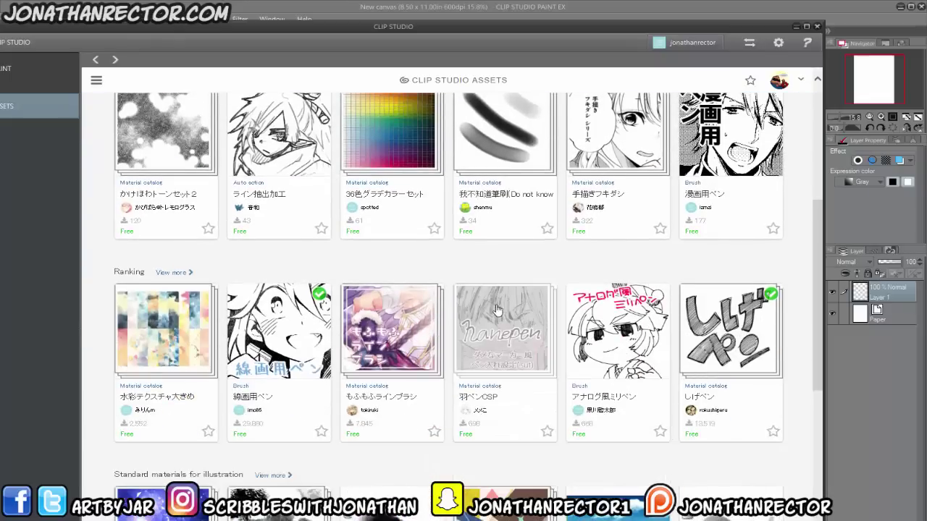
scroll(497, 310, "down", 4)
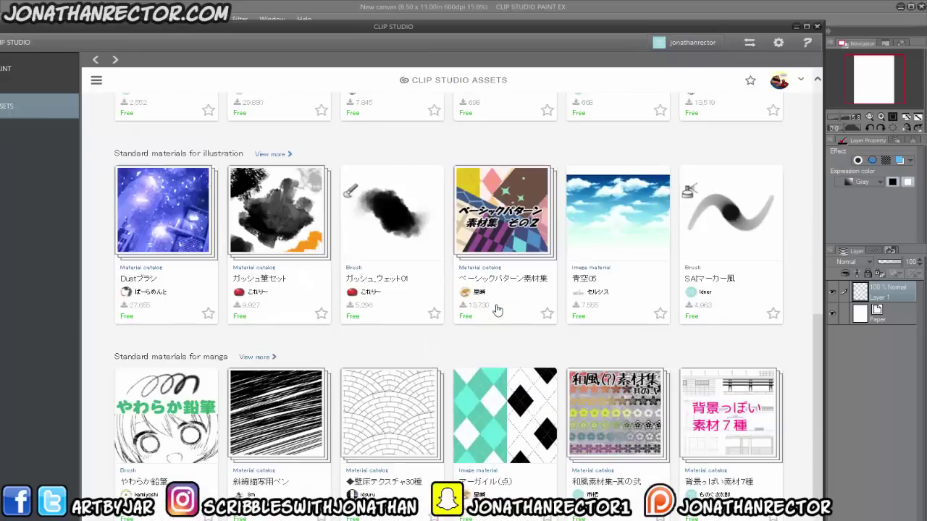
scroll(498, 310, "down", 3)
scroll(498, 310, "up", 1)
scroll(498, 310, "up", 10)
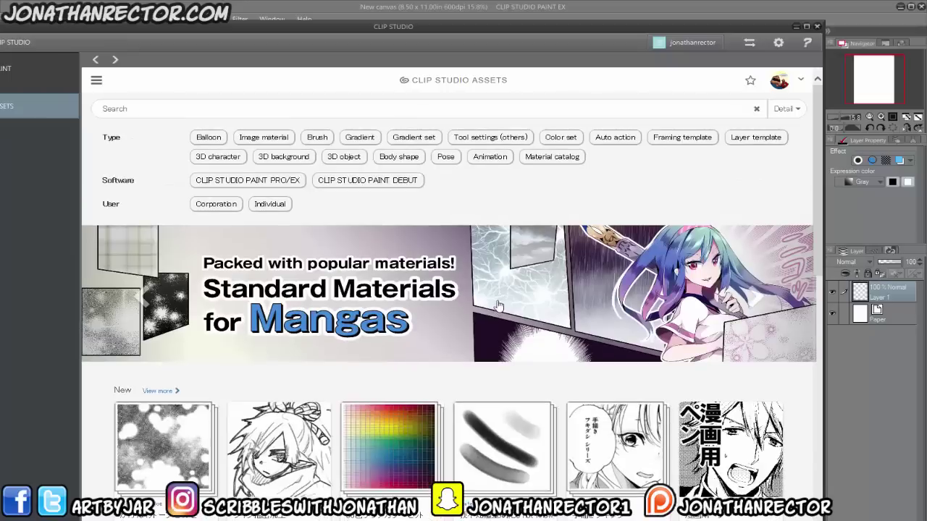
Step: Open the monthly materials ranking and the page of the second-ranked ささっと塗る用マーカー material
left_click(97, 82)
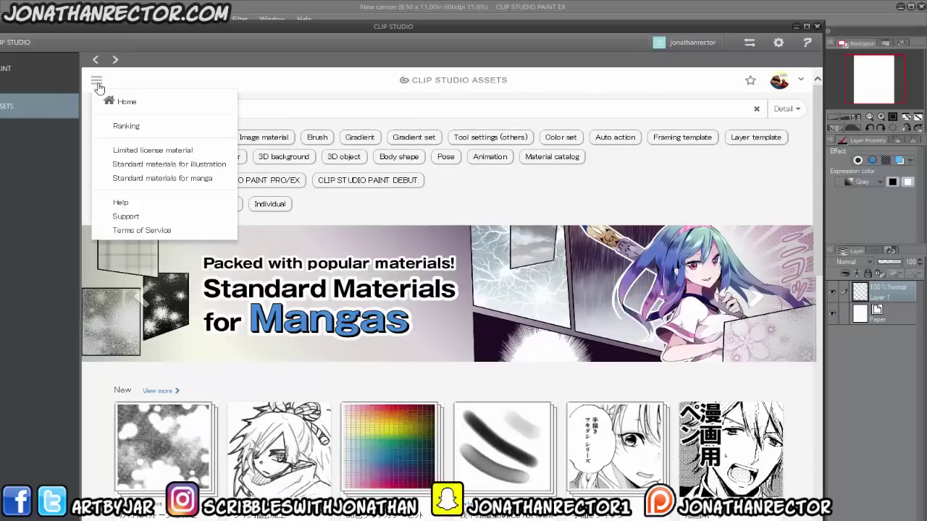
left_click(129, 127)
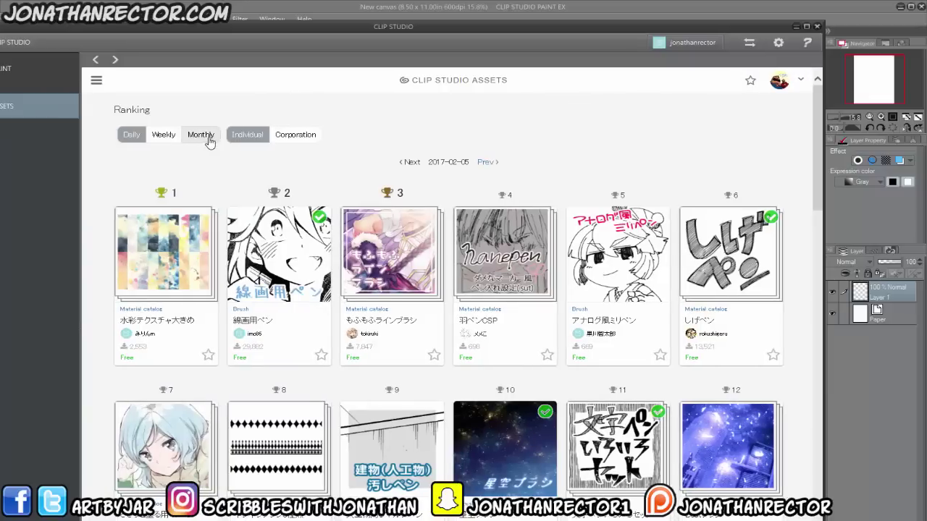
left_click(208, 141)
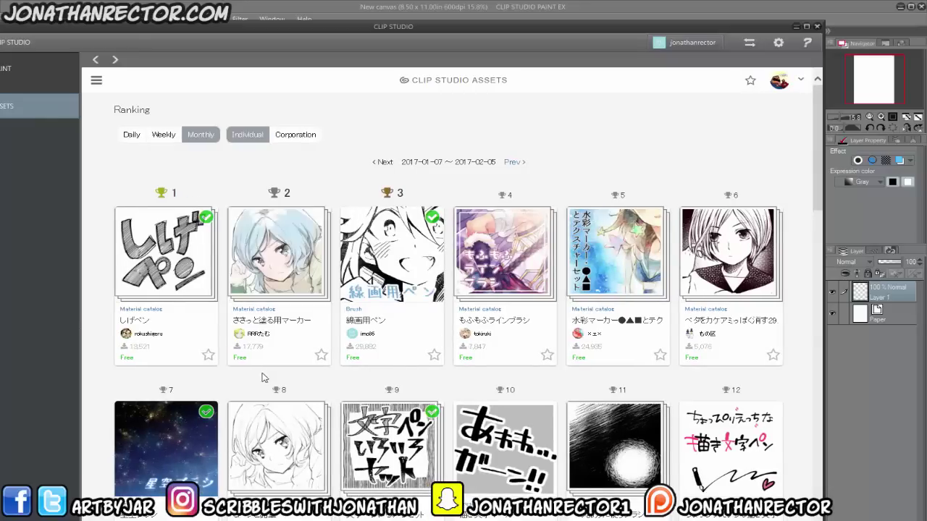
left_click(287, 271)
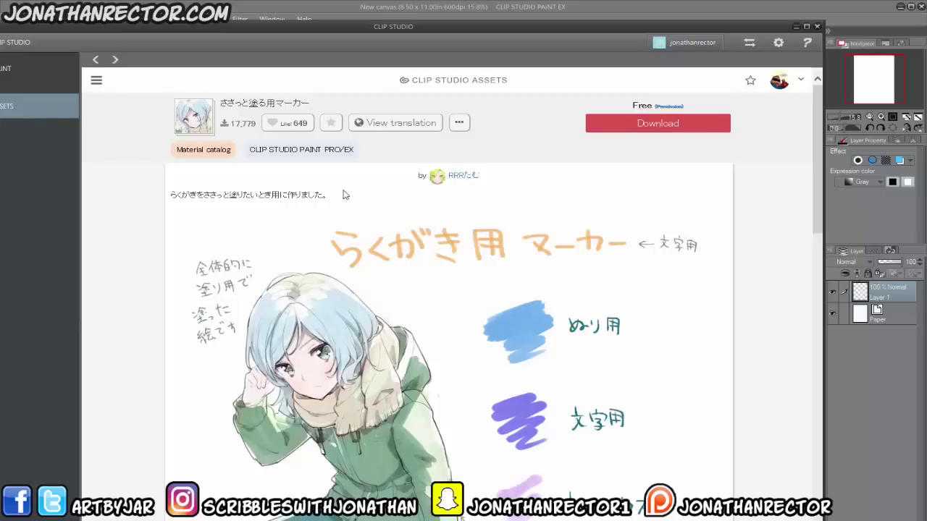
Step: Translate the marker page to English and review its three Filter Marker brushes
left_click(383, 129)
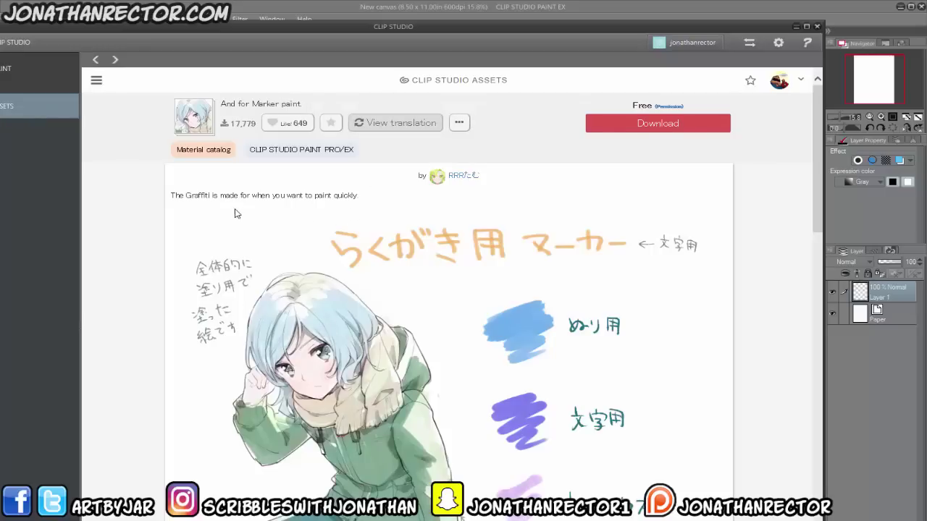
scroll(455, 266, "down", 2)
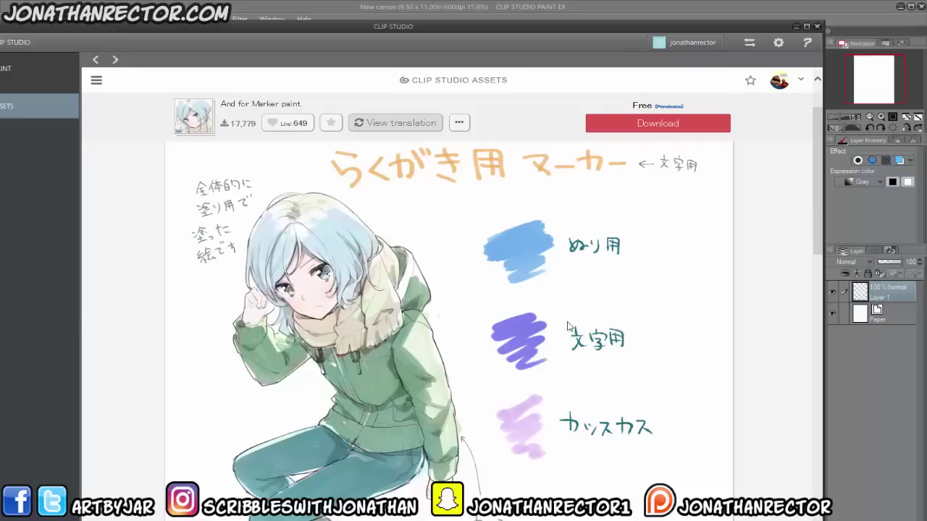
scroll(512, 434, "down", 3)
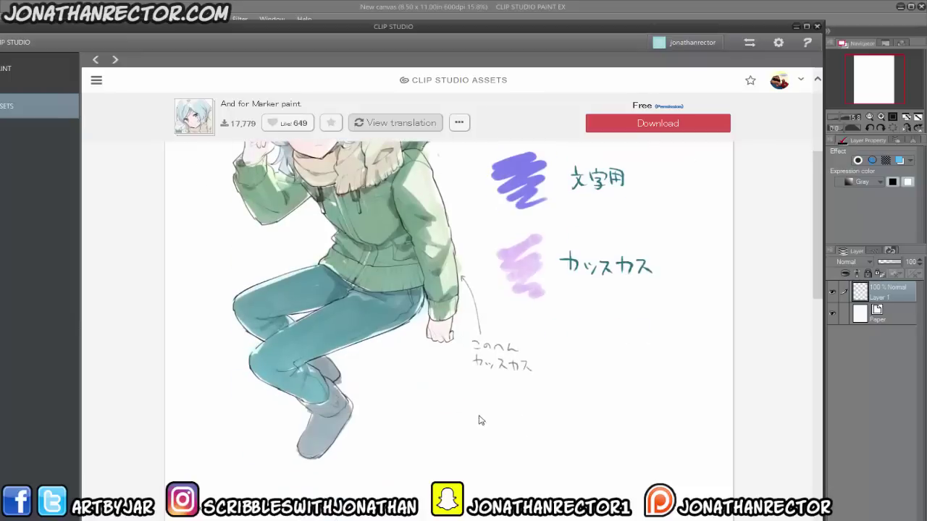
scroll(383, 360, "down", 3)
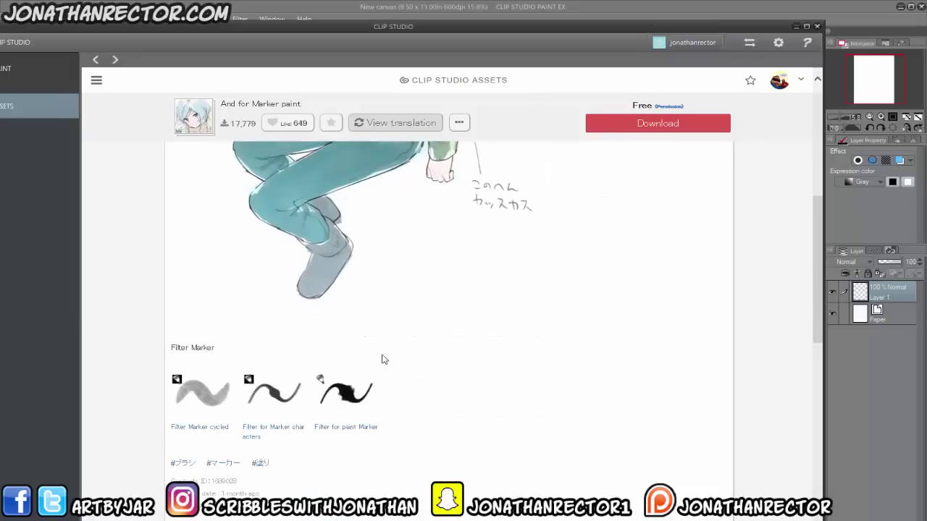
scroll(384, 360, "down", 2)
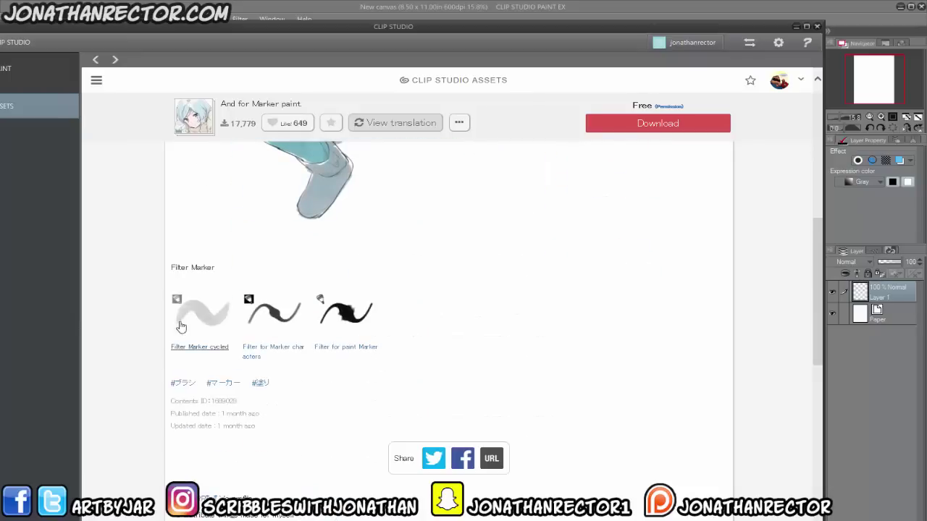
scroll(212, 442, "down", 3)
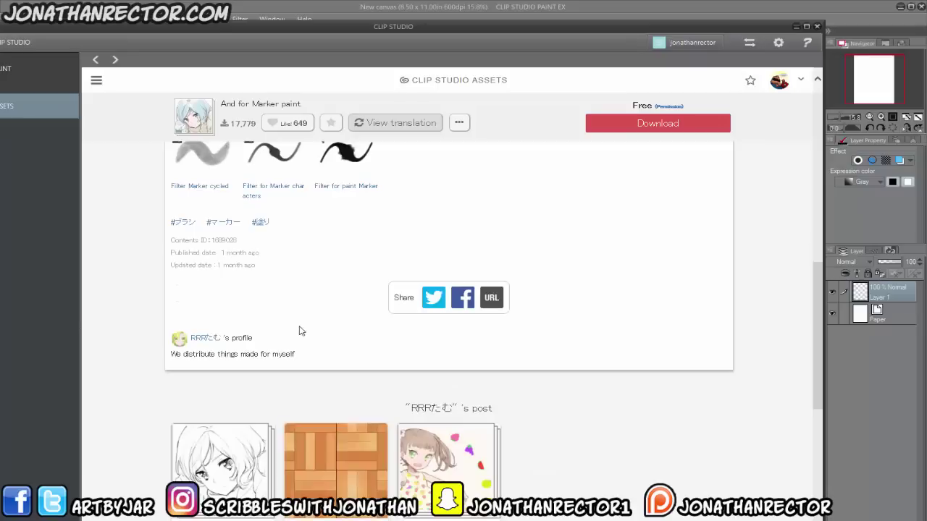
scroll(302, 407, "up", 10)
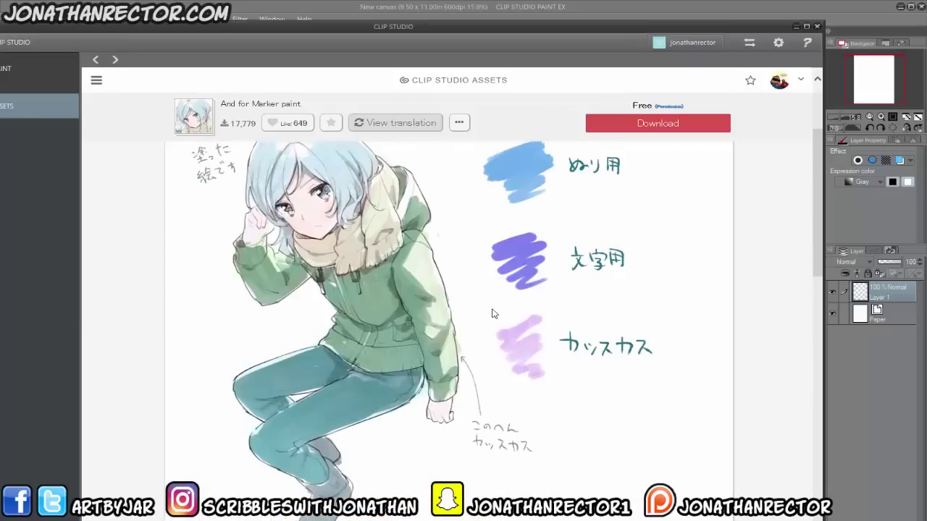
Step: Return to the ranking, review the ベタをカケアミっぽく消す29.1 eraser samples, and download it
left_click(117, 62)
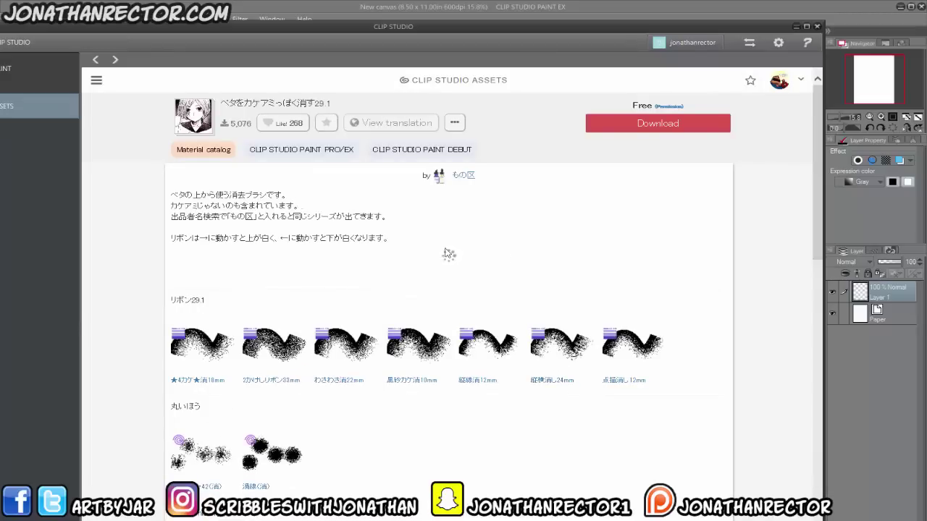
scroll(431, 391, "down", 3)
scroll(388, 413, "down", 3)
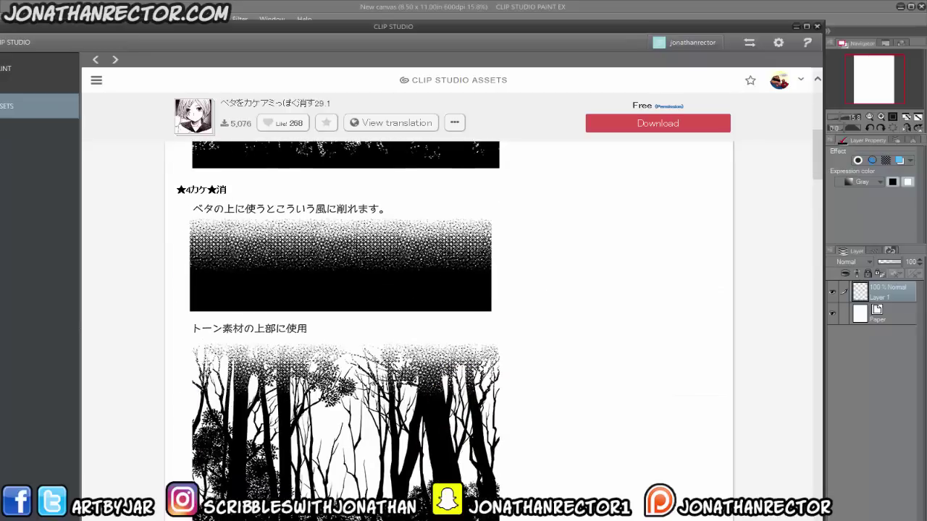
scroll(369, 380, "down", 10)
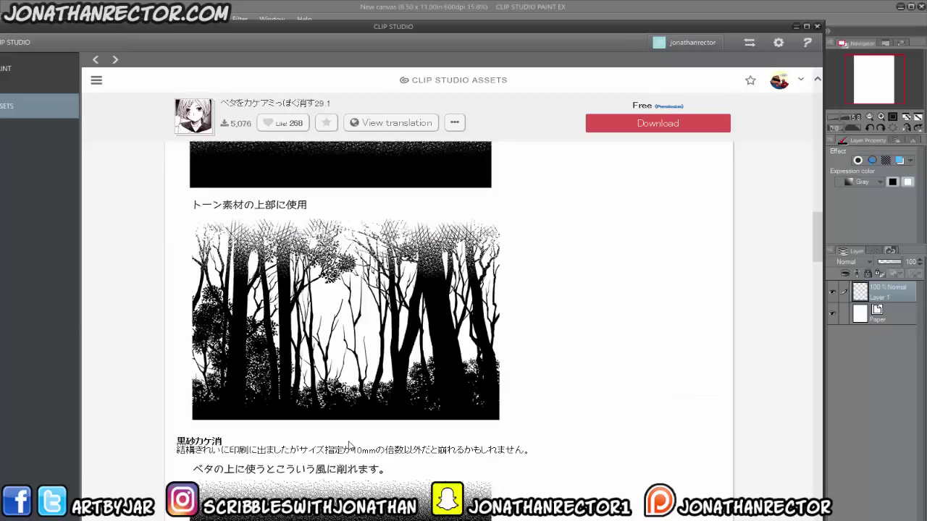
scroll(349, 445, "up", 15)
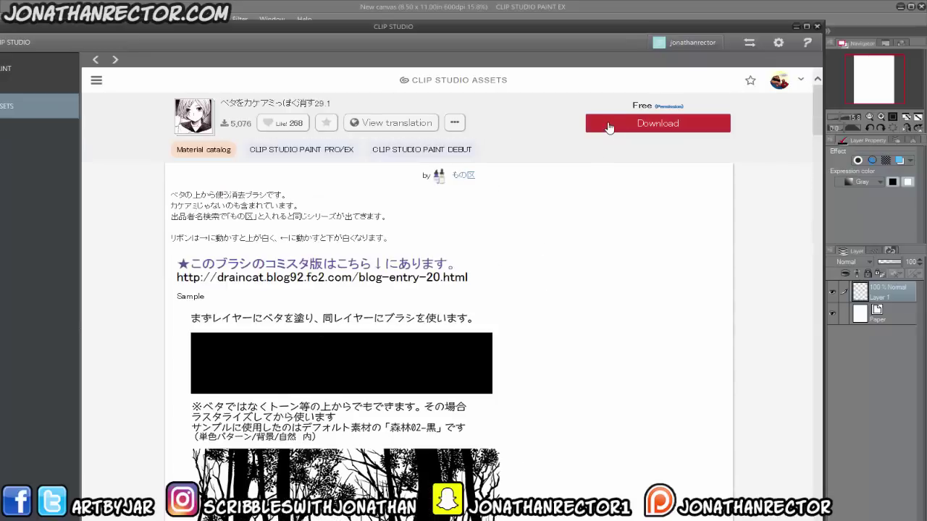
left_click(608, 126)
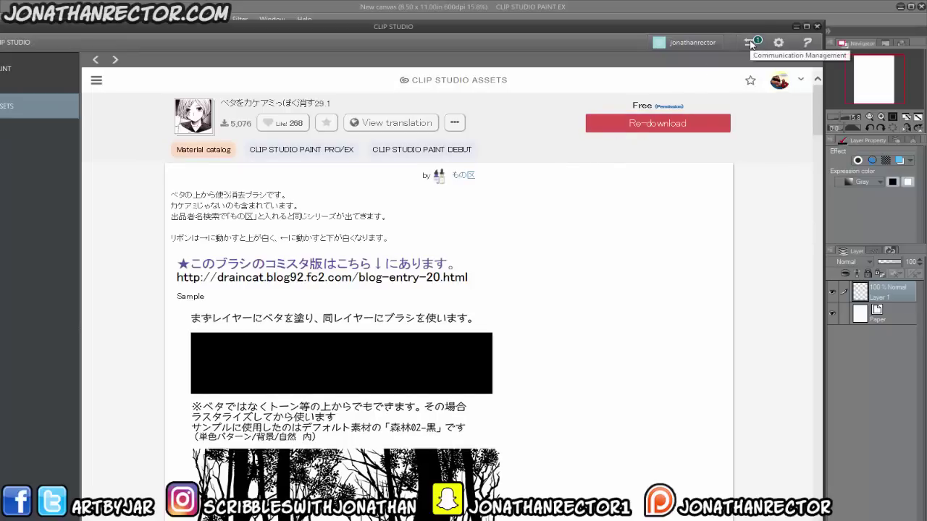
left_click(751, 44)
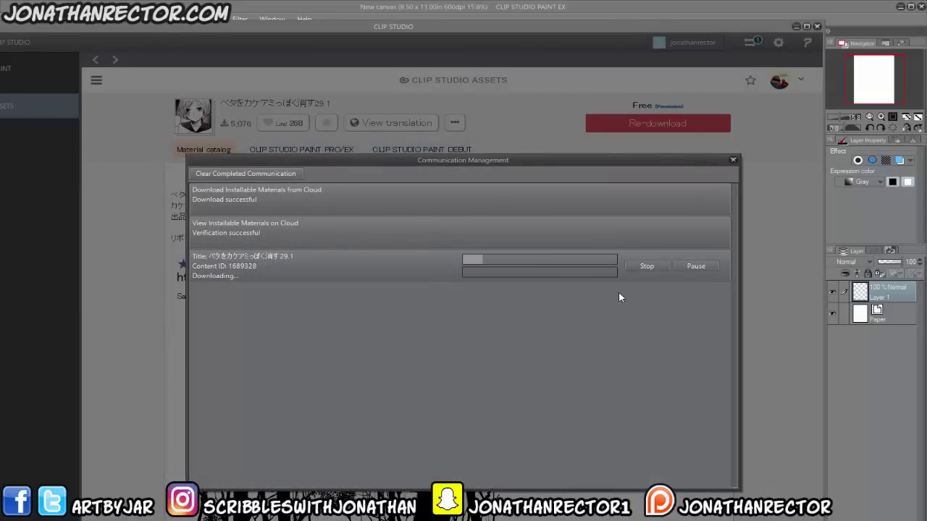
left_click(734, 159)
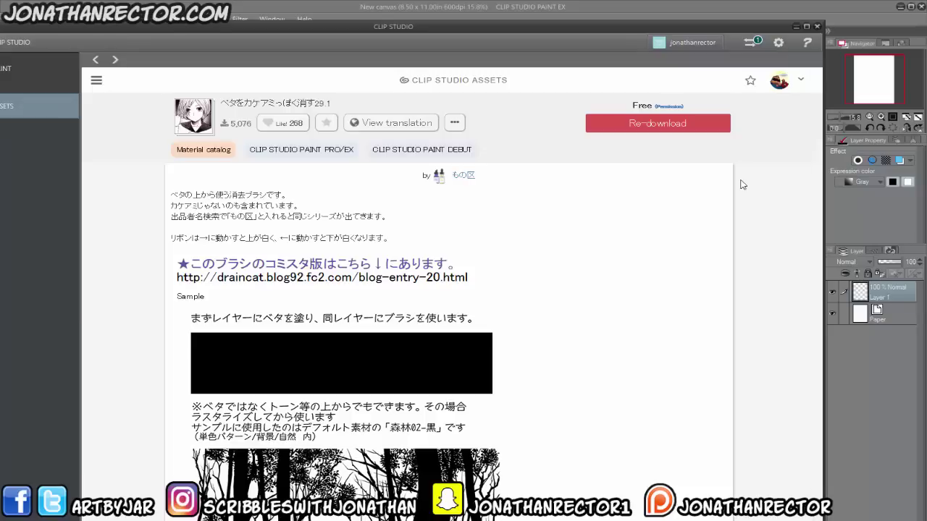
Step: Drag the CLIP STUDIO window further right over Clip Studio Paint
left_click_drag(451, 34, 505, 32)
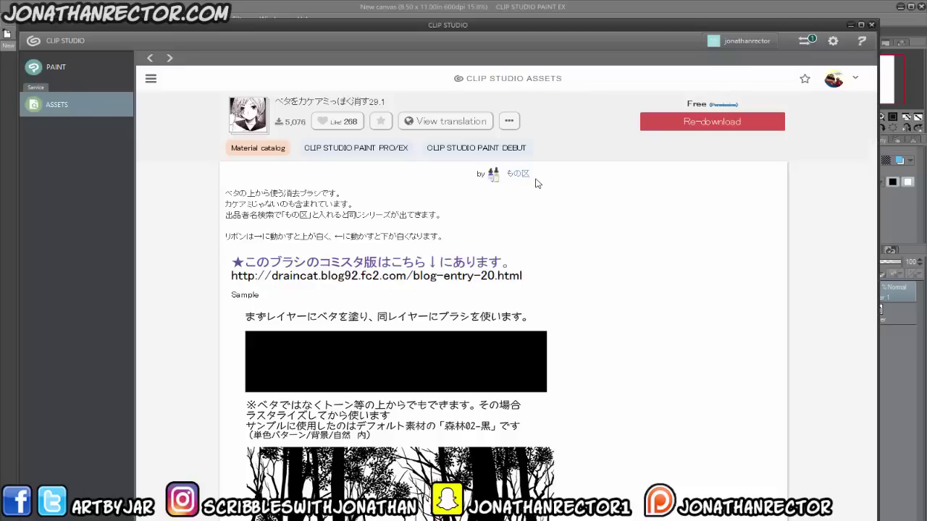
Step: Expand the Material palette on All materials, widened to two thumbnail columns
left_click(750, 9)
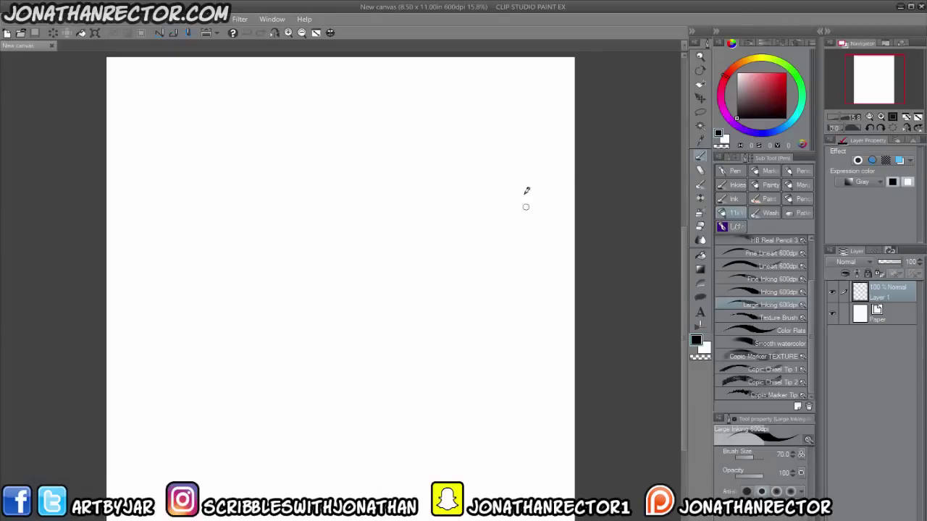
left_click(822, 33)
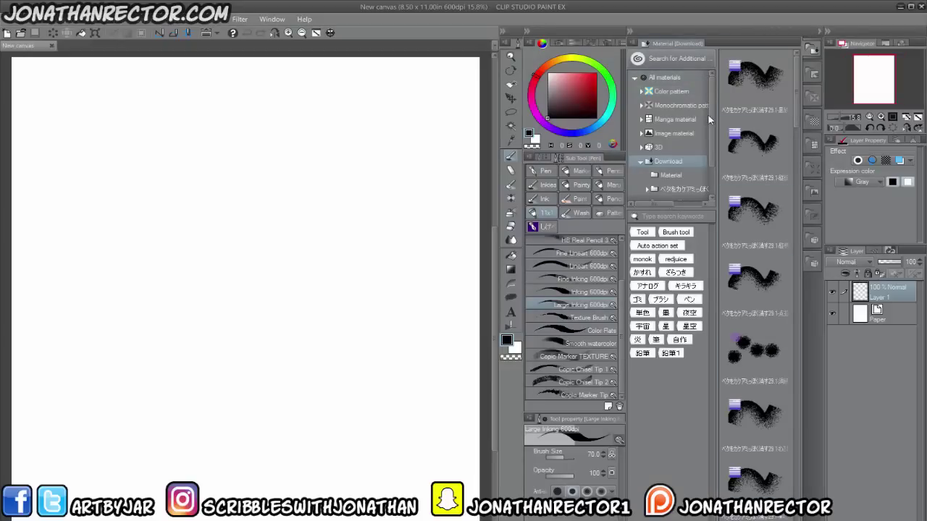
left_click(647, 78)
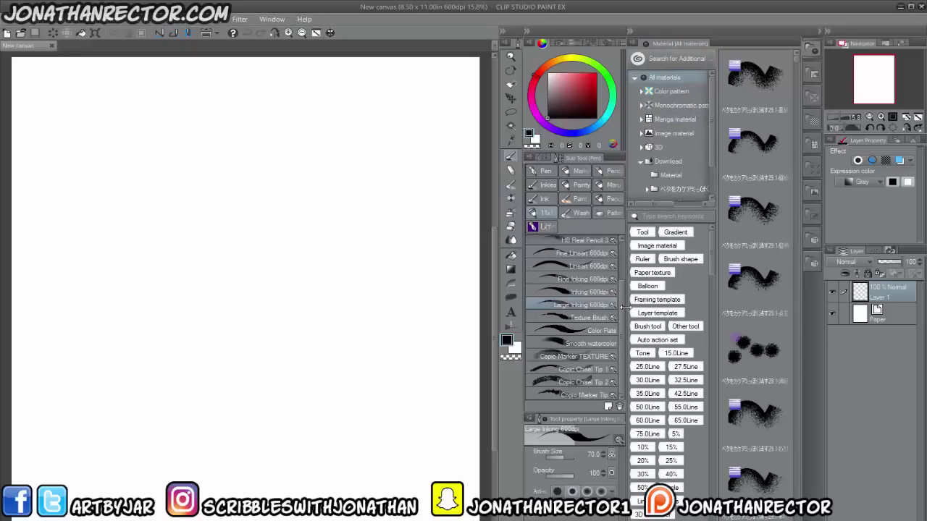
left_click_drag(626, 308, 516, 310)
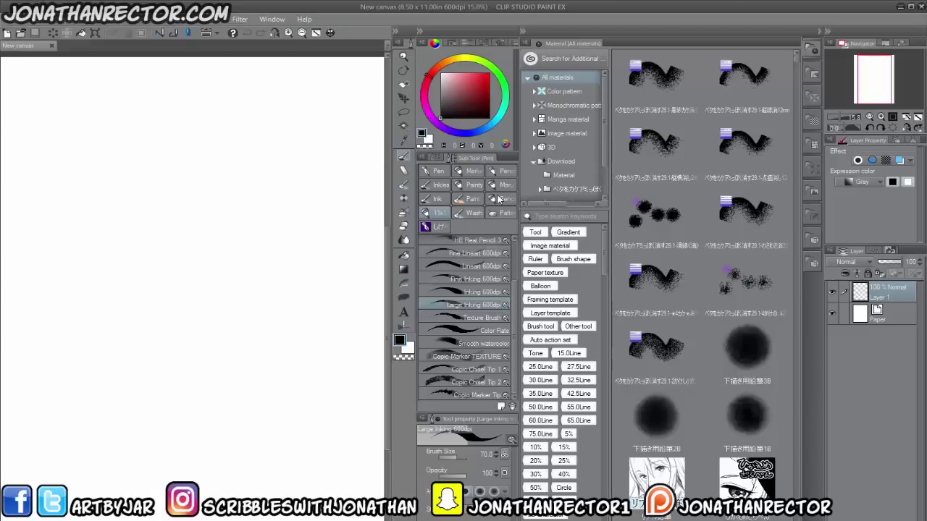
left_click(534, 147)
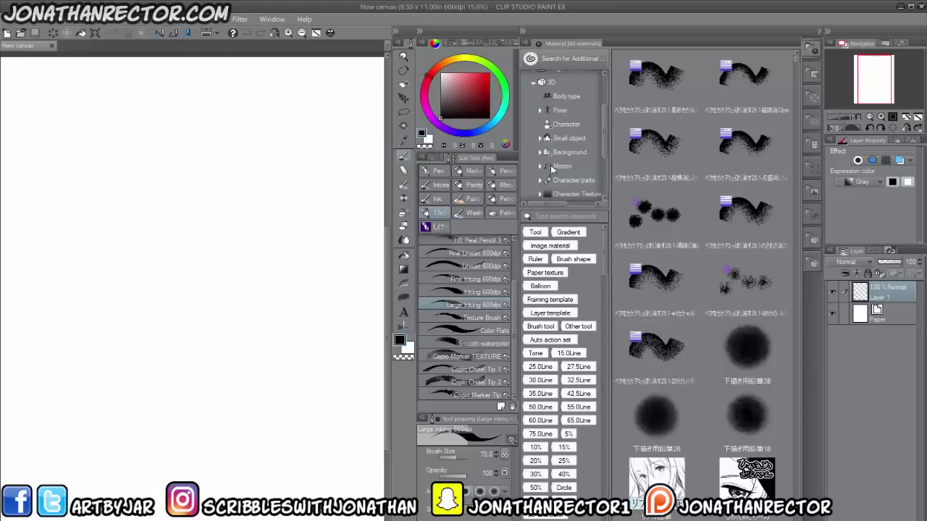
left_click(533, 82)
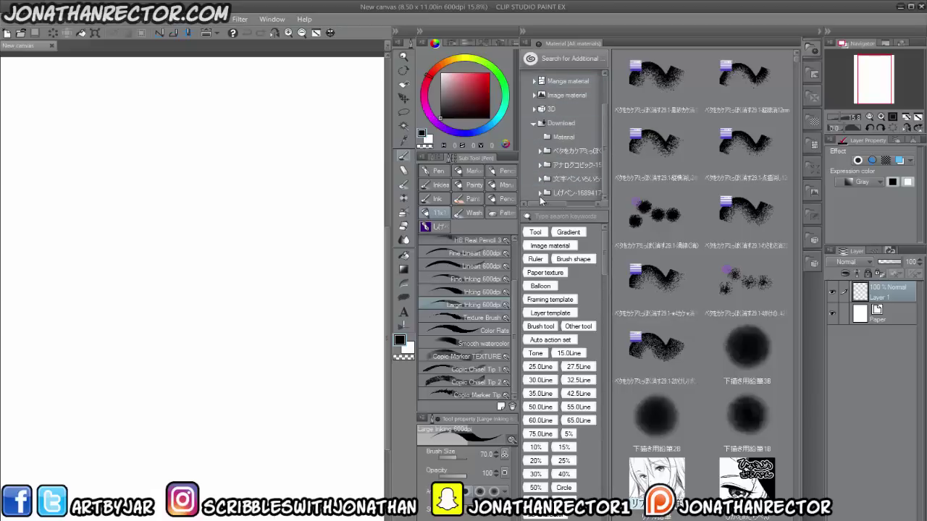
scroll(572, 108, "up", 3)
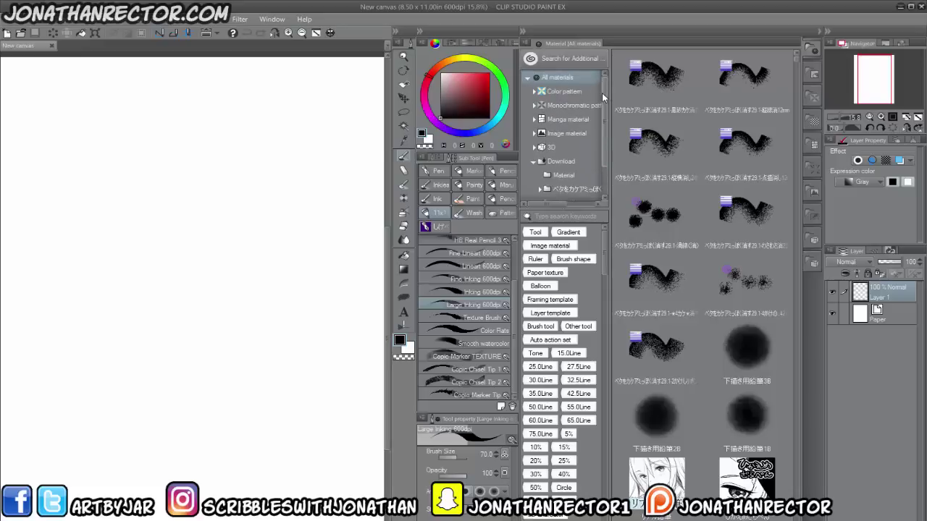
Step: Show the Download folder's brushes, select the first, and view the new brush group's sub tools
left_click(559, 165)
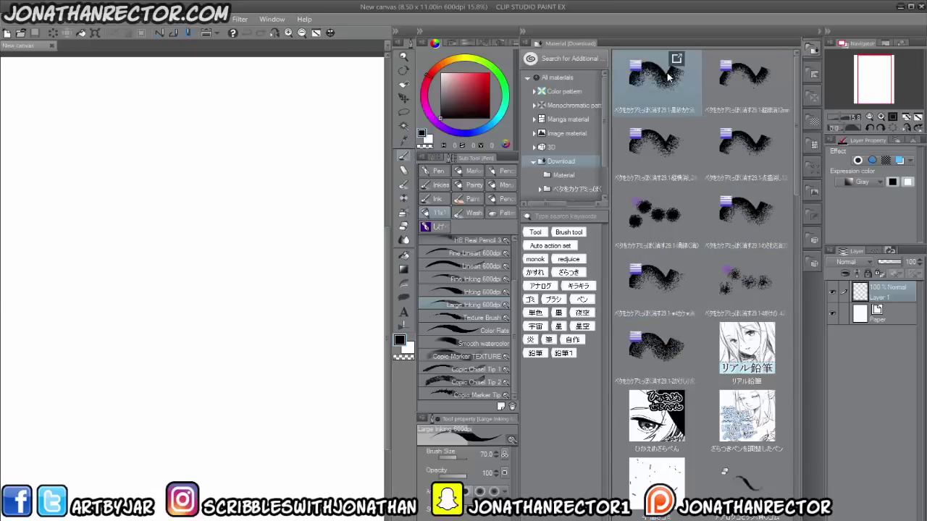
left_click(662, 95)
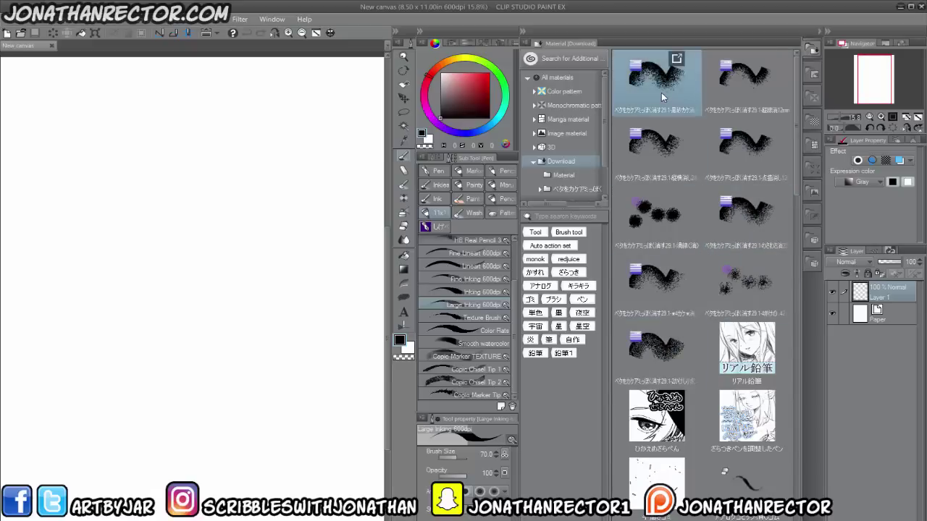
left_click(438, 226)
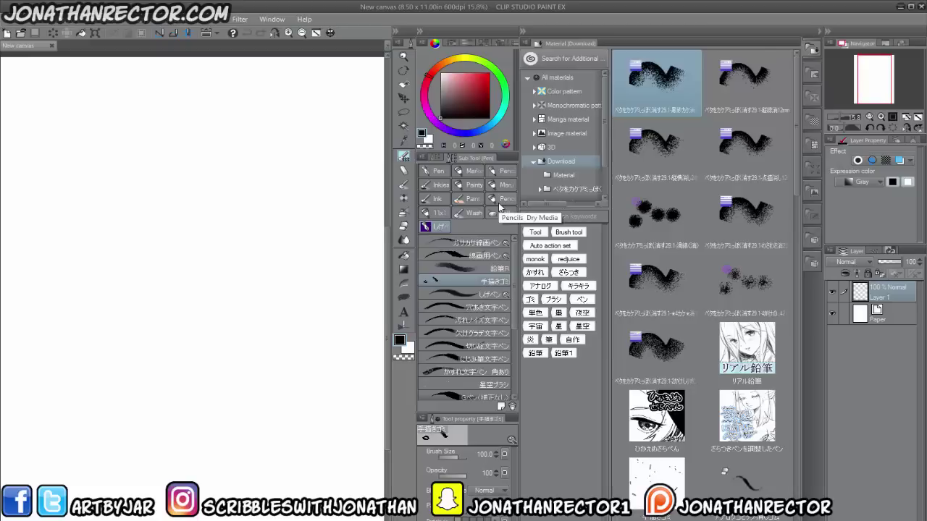
Step: Add the first downloaded brush, リアル鉛筆, and the bottom-left brush to the Sub Tool list
mouse_move(659, 88)
left_mouse_down()
mouse_move(645, 89)
mouse_move(523, 185)
mouse_move(456, 341)
mouse_move(460, 362)
left_mouse_up()
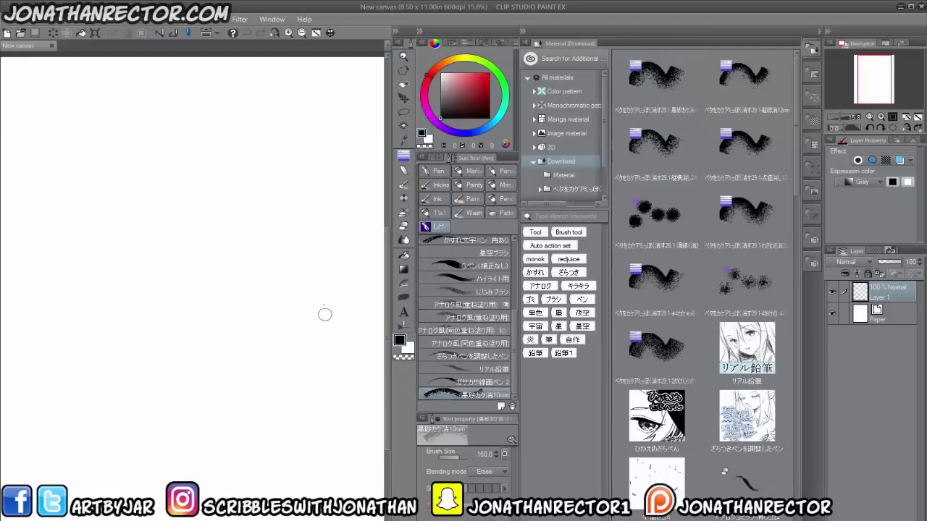
left_click(265, 330)
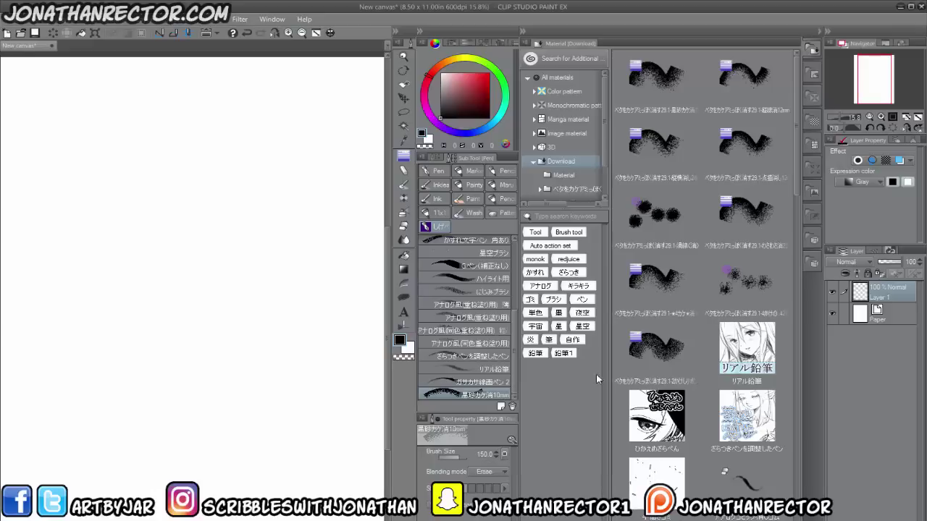
left_click_drag(743, 348, 436, 407)
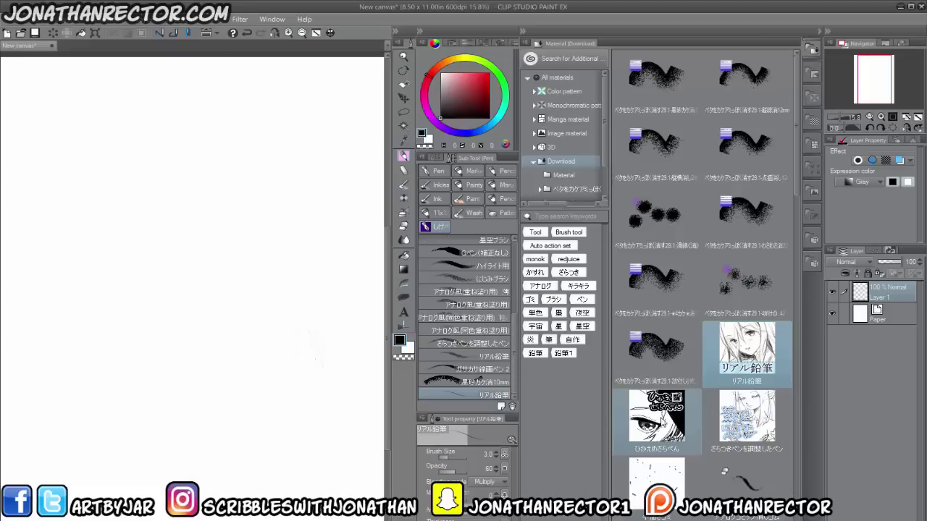
left_click(656, 478)
left_click_drag(656, 478, 438, 375)
Step: Stamp scattered debris test marks, then select 黒砂カケ消10mm at size 600
mouse_move(337, 357)
left_mouse_down()
mouse_move(295, 352)
mouse_move(315, 395)
mouse_move(302, 373)
mouse_move(316, 441)
left_mouse_up()
scroll(267, 355, "up", 1)
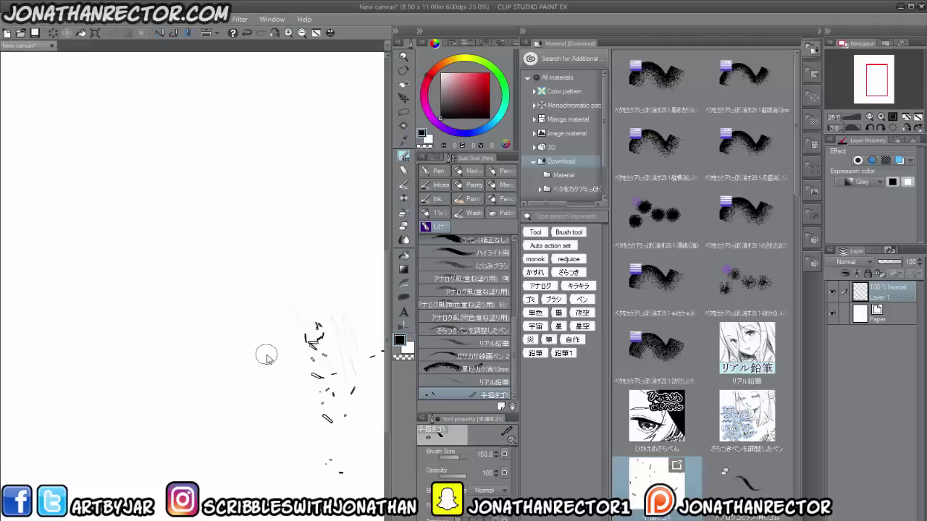
left_click(241, 263)
left_click(290, 393)
left_click(266, 396)
left_click(286, 435)
left_click(446, 370)
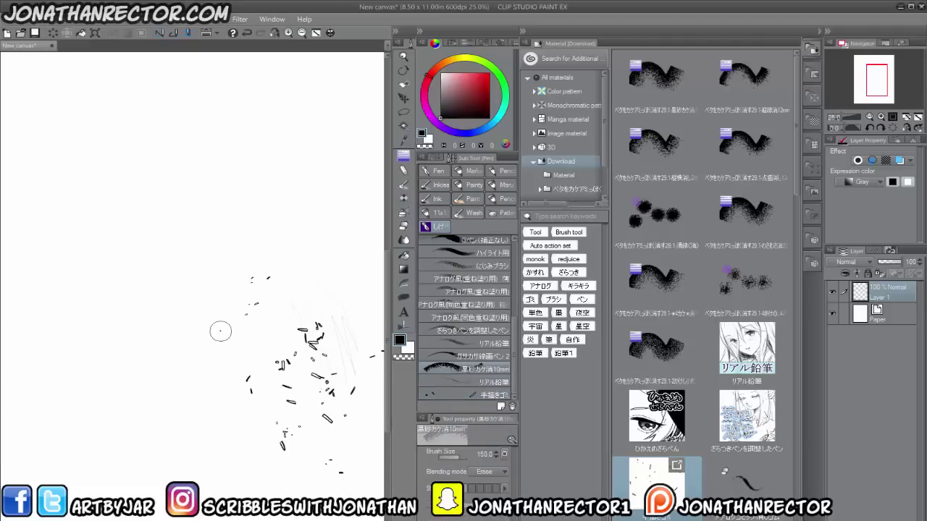
key("bracketright")
key("bracketright")
key("bracketright")
key("bracketright")
key("bracketright")
key("bracketright")
key("bracketright")
Step: Sketch grey pencil zigzags, curves and a box shape with リアル鉛筆 at size 30
left_click(435, 382)
mouse_move(232, 323)
left_mouse_down()
mouse_move(201, 309)
mouse_move(222, 373)
mouse_move(204, 372)
mouse_move(215, 384)
left_mouse_up()
key("bracketright")
mouse_move(260, 442)
left_mouse_down()
mouse_move(222, 405)
mouse_move(233, 433)
mouse_move(205, 408)
mouse_move(227, 363)
mouse_move(221, 491)
mouse_move(246, 427)
mouse_move(259, 428)
mouse_move(174, 400)
mouse_move(148, 429)
left_mouse_up()
mouse_move(322, 268)
left_mouse_down()
mouse_move(319, 339)
mouse_move(235, 297)
left_mouse_up()
left_click_drag(319, 352, 295, 205)
left_click_drag(231, 186, 310, 211)
left_click_drag(220, 201, 219, 295)
mouse_move(217, 221)
left_mouse_down()
mouse_move(308, 229)
mouse_move(312, 346)
mouse_move(197, 301)
mouse_move(178, 233)
mouse_move(211, 263)
left_mouse_up()
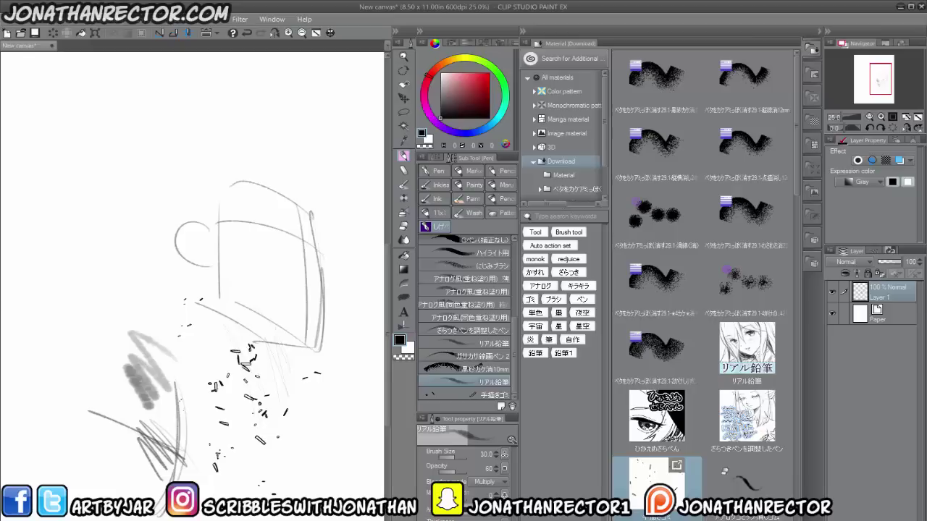
Step: Refine the helmet with an upper-left arc, retraced top outline and a small V mark
left_click_drag(239, 177, 157, 221)
mouse_move(200, 183)
left_mouse_down()
mouse_move(152, 246)
mouse_move(313, 217)
left_mouse_up()
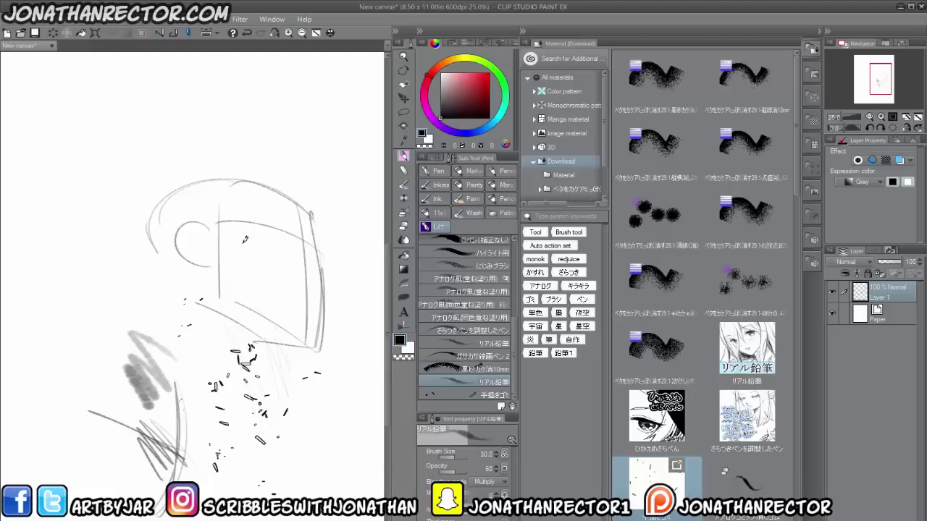
mouse_move(319, 258)
left_mouse_down()
mouse_move(323, 266)
mouse_move(308, 277)
mouse_move(291, 265)
left_mouse_up()
mouse_move(289, 258)
left_mouse_down()
mouse_move(306, 239)
mouse_move(297, 238)
mouse_move(307, 271)
mouse_move(307, 260)
mouse_move(299, 270)
mouse_move(289, 259)
mouse_move(318, 268)
mouse_move(313, 245)
left_mouse_up()
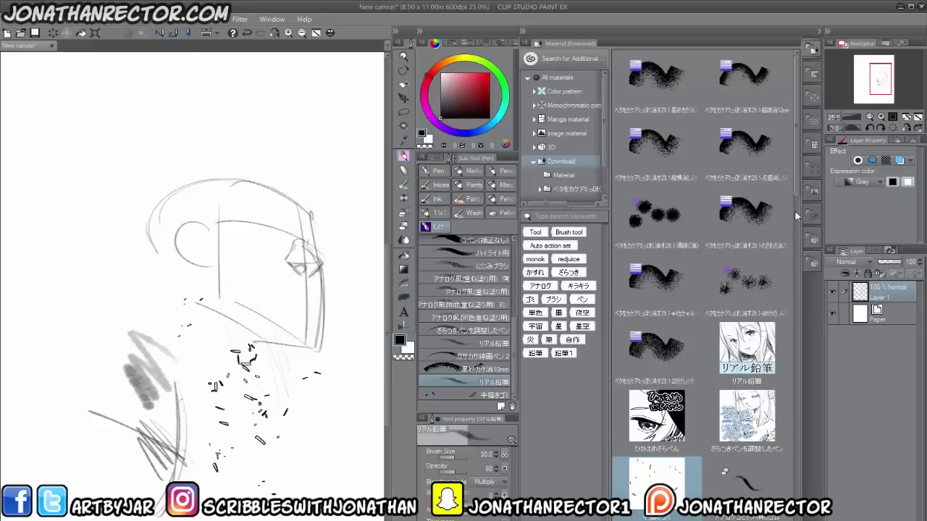
left_click_drag(794, 202, 796, 315)
Step: Ink textured kanji-like strokes with かすれ文字ペン 角あり, including thick size-300 verticals
scroll(517, 348, "down", 5)
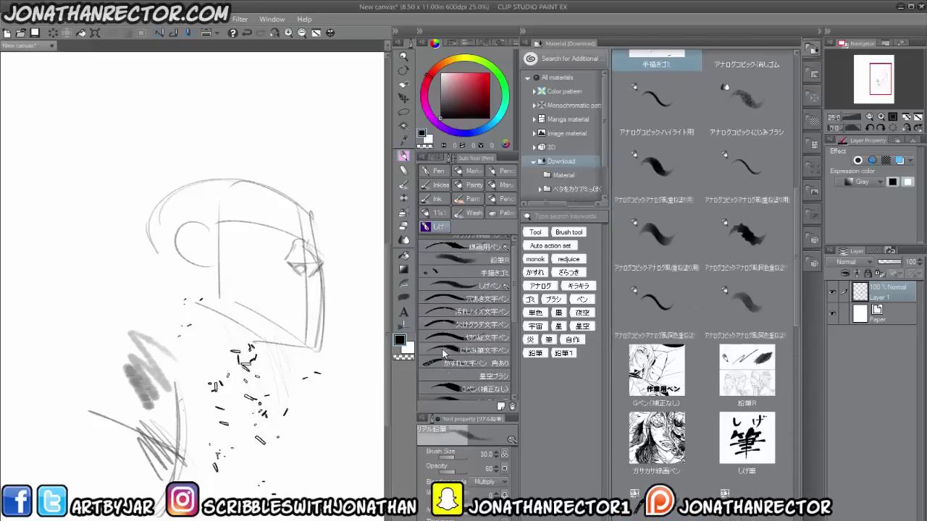
left_click(434, 353)
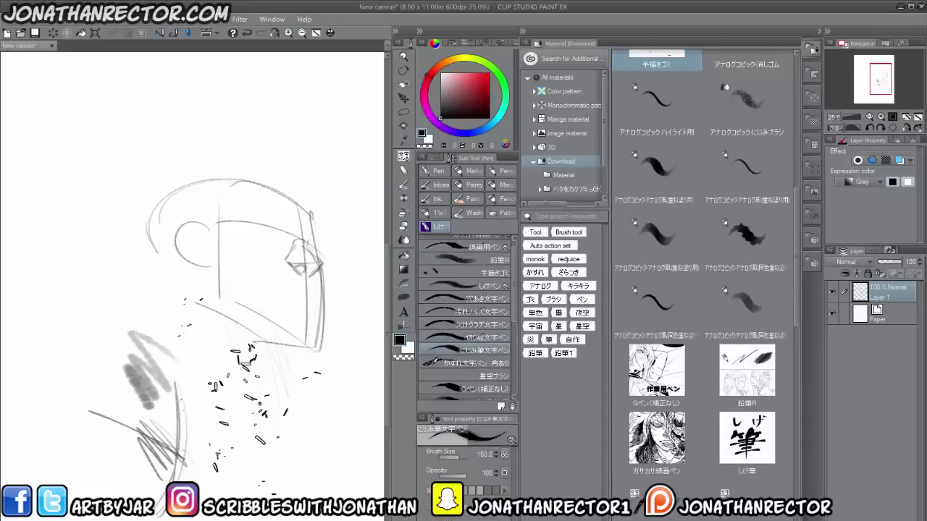
left_click(464, 363)
mouse_move(161, 268)
left_mouse_down()
mouse_move(85, 200)
mouse_move(80, 428)
left_mouse_up()
mouse_move(192, 311)
left_mouse_down()
mouse_move(95, 308)
mouse_move(124, 383)
left_mouse_up()
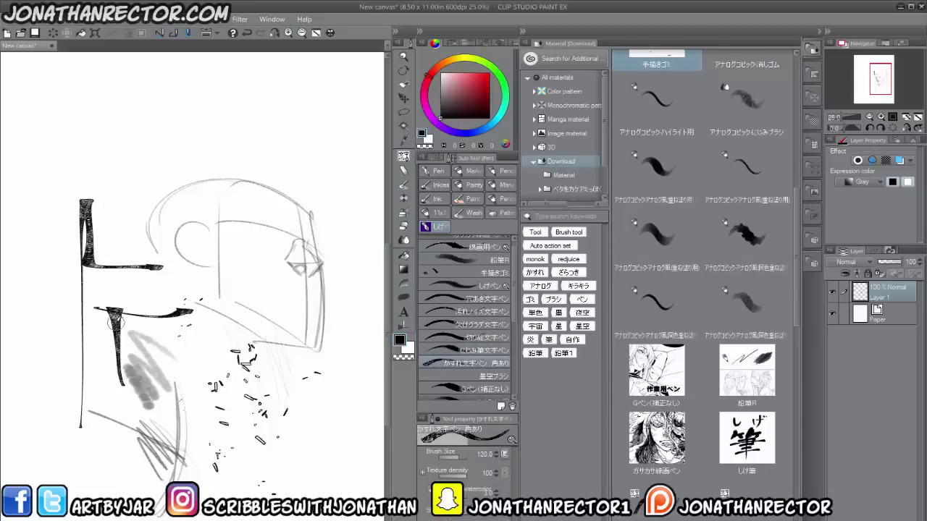
left_click_drag(113, 323, 192, 364)
left_click_drag(103, 119, 249, 132)
mouse_move(169, 123)
left_mouse_down()
mouse_move(150, 177)
mouse_move(219, 250)
left_mouse_up()
left_click_drag(217, 164, 92, 153)
left_click_drag(294, 121, 293, 180)
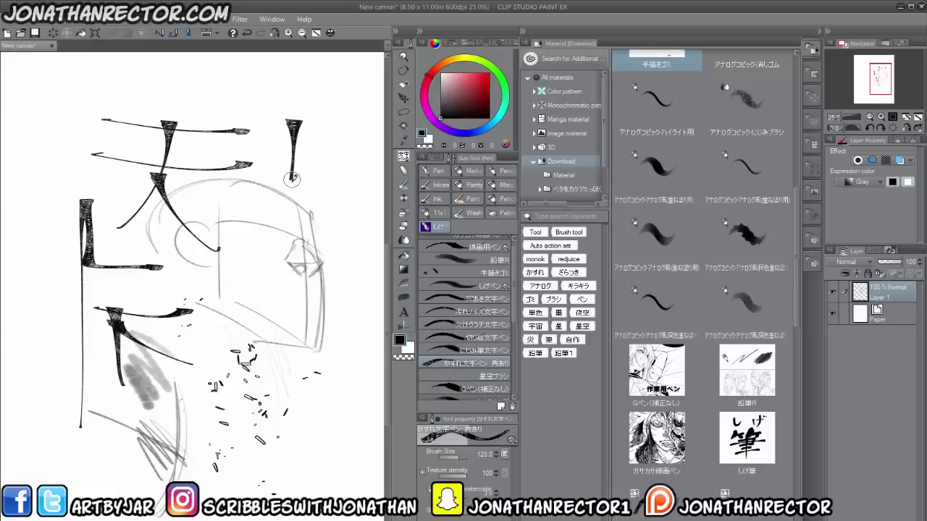
mouse_move(315, 120)
left_mouse_down()
mouse_move(317, 284)
mouse_move(279, 235)
left_mouse_up()
mouse_move(268, 218)
left_mouse_down()
mouse_move(352, 214)
mouse_move(264, 319)
left_mouse_up()
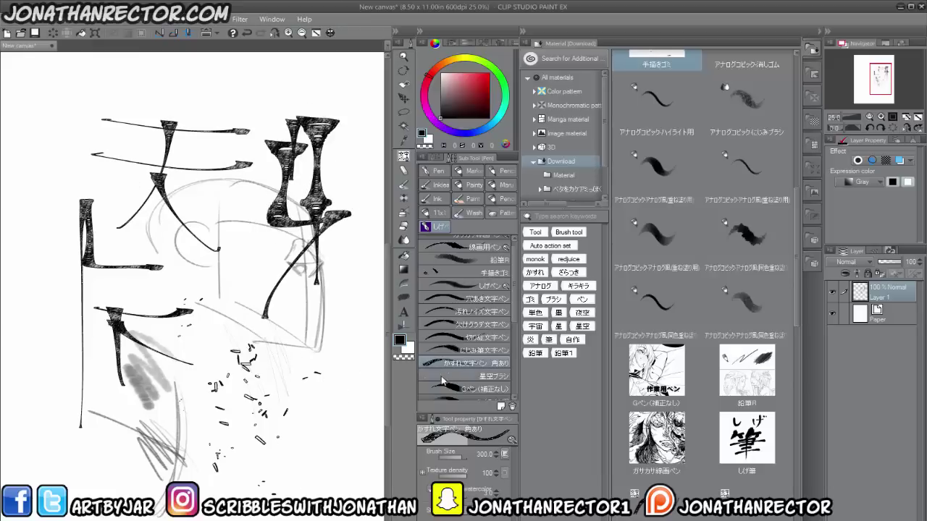
Step: Draw bleeding ink strokes and an arc near the bottom with にじみ筆文字ペン
left_click(444, 349)
left_click_drag(287, 378, 346, 395)
left_click_drag(343, 496, 263, 406)
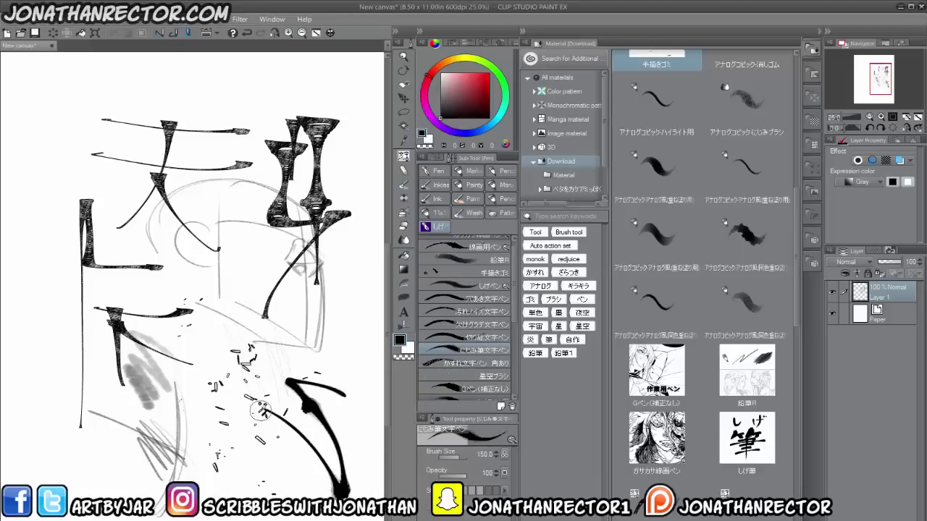
mouse_move(381, 435)
left_mouse_down()
mouse_move(232, 415)
mouse_move(190, 334)
mouse_move(250, 498)
left_mouse_up()
left_click_drag(189, 383, 239, 492)
scroll(133, 371, "up", 2)
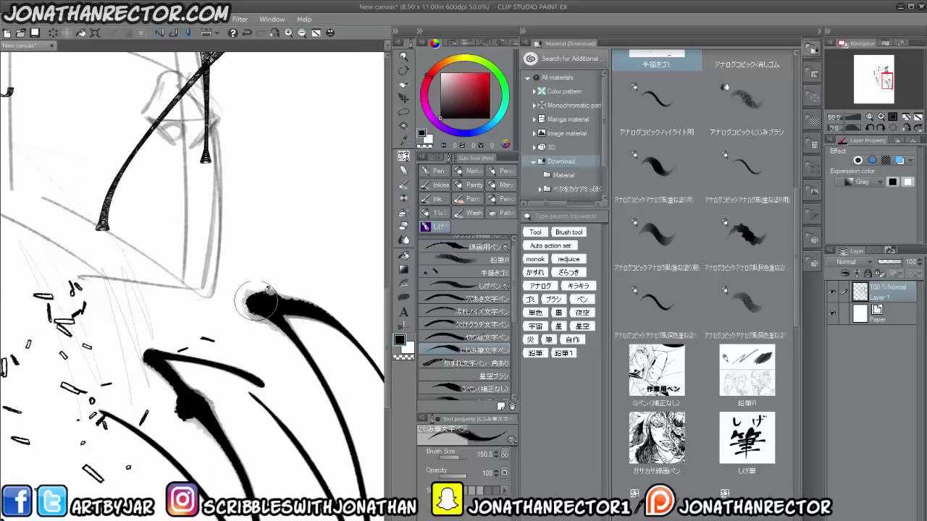
Step: Add more bleeding ink verticals, ticks, diagonals and a long vertical stroke
left_click_drag(250, 296, 267, 302)
scroll(236, 319, "down", 2)
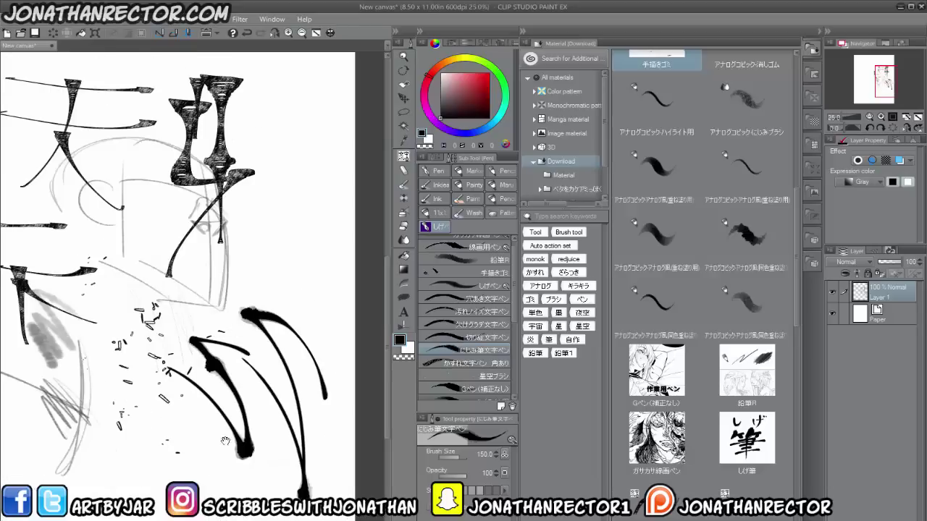
left_click_drag(230, 450, 244, 500)
left_click_drag(305, 215, 304, 341)
left_click_drag(335, 284, 270, 275)
mouse_move(270, 279)
left_mouse_down()
mouse_move(269, 342)
mouse_move(274, 291)
left_mouse_up()
left_click(254, 263)
left_click_drag(203, 249, 257, 274)
left_click_drag(246, 265, 283, 349)
mouse_move(305, 203)
left_mouse_down()
mouse_move(319, 293)
mouse_move(310, 443)
left_mouse_up()
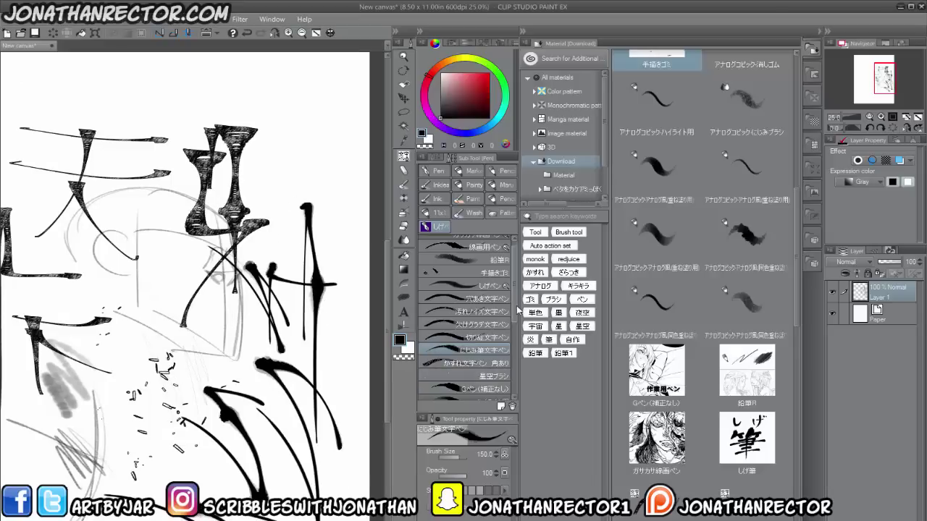
left_click_drag(516, 305, 514, 340)
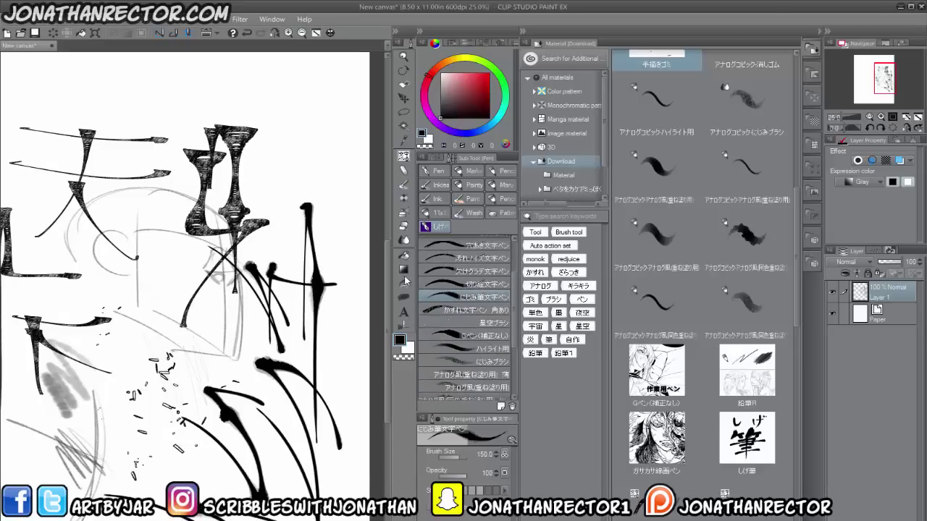
Step: Draw a short stroke and a long curve with the Gペン(補正なし) pen
left_click(438, 336)
mouse_move(346, 337)
left_mouse_down()
mouse_move(327, 377)
mouse_move(339, 366)
left_mouse_up()
left_click_drag(349, 297, 264, 192)
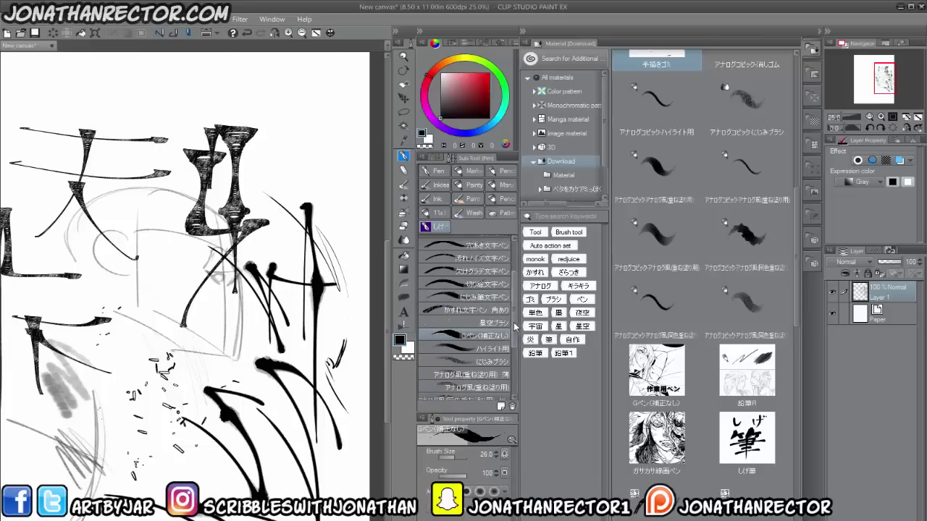
Step: Draw several thin curved strokes across the top with the ざらつきペンを調整したペン pen
scroll(512, 328, "down", 3)
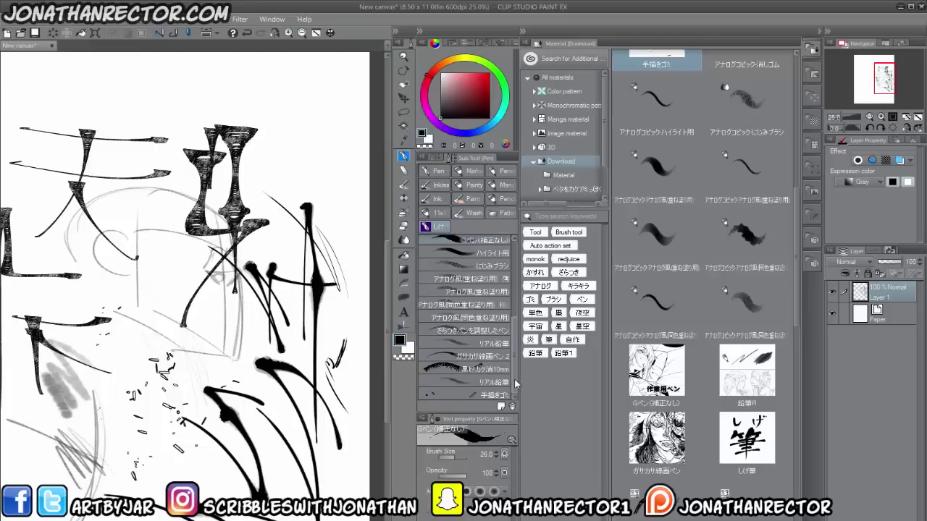
left_click(441, 333)
left_click_drag(335, 170, 253, 155)
mouse_move(356, 196)
left_mouse_down()
mouse_move(237, 113)
mouse_move(187, 100)
left_mouse_up()
left_click_drag(330, 190, 255, 138)
left_click_drag(230, 126, 149, 99)
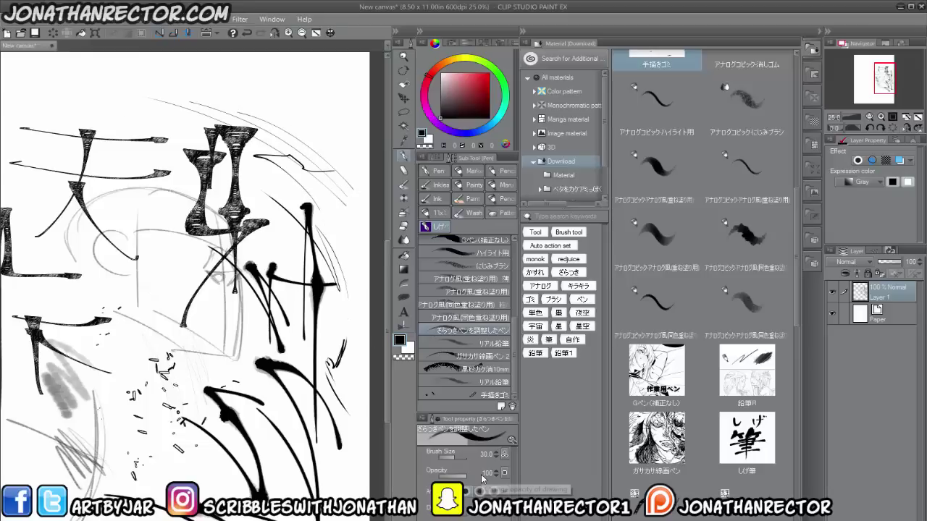
left_click_drag(219, 483, 254, 482)
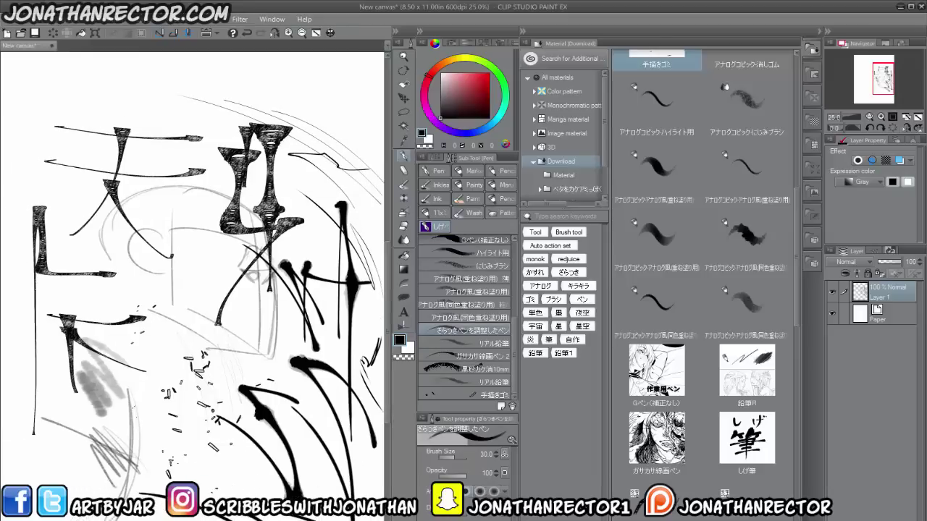